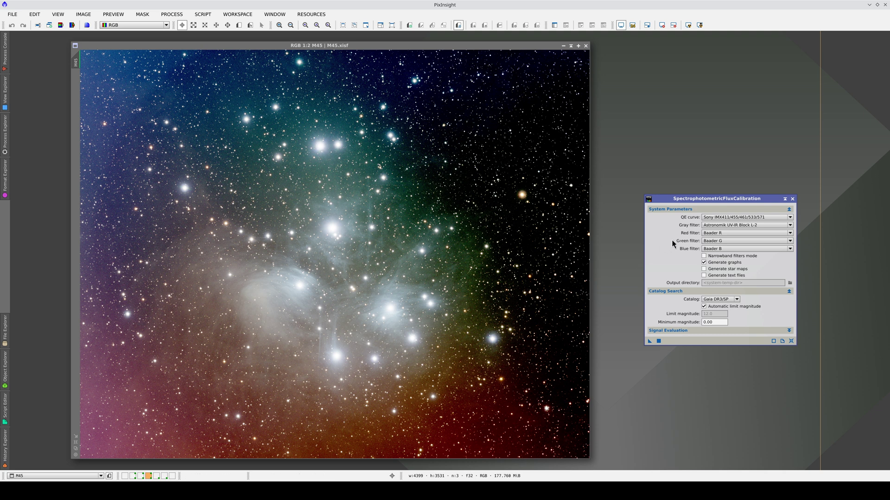
Flux-calibrate M45 using the KAF-16200 QE curve, then close the calibration graphs and the tool
left_click(726, 216)
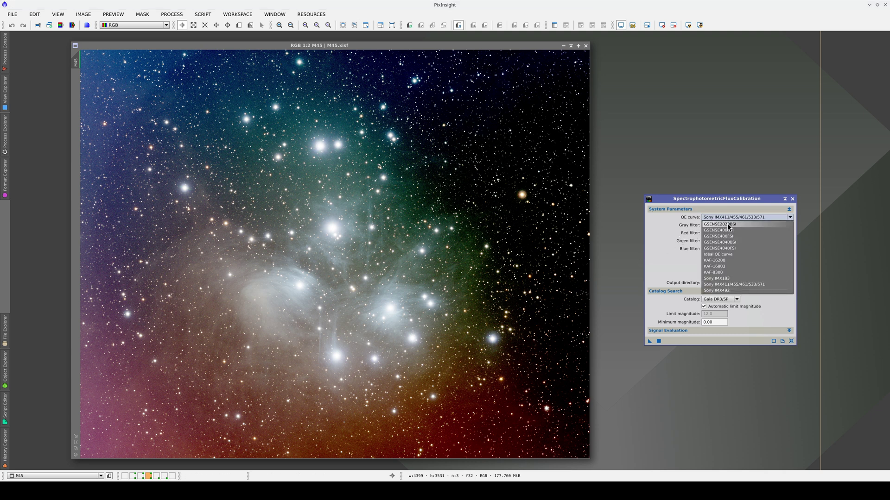
left_click(727, 260)
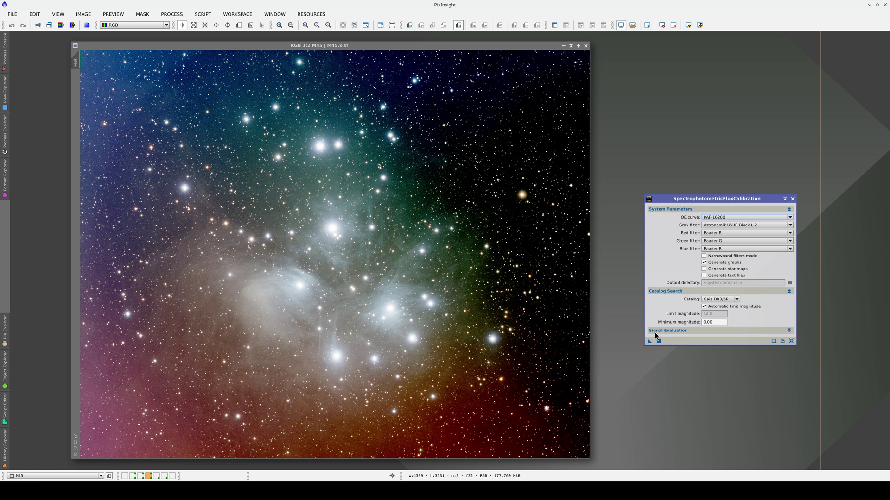
left_click_drag(649, 341, 452, 324)
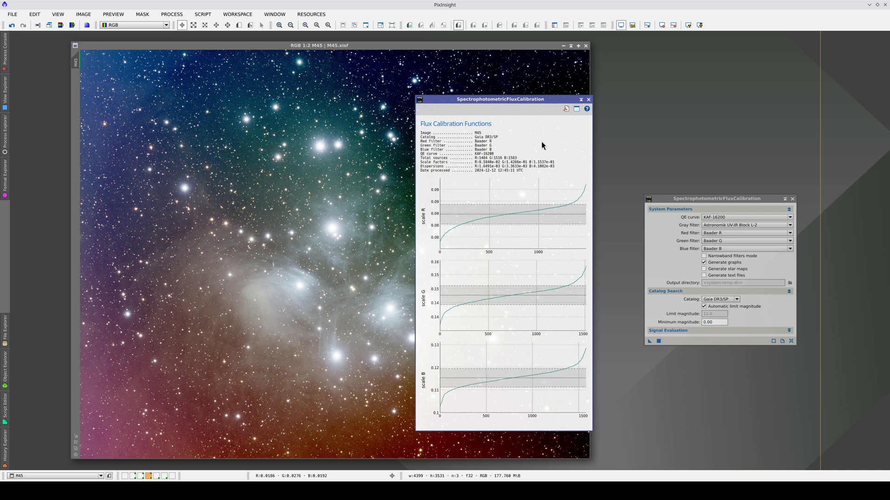
left_click(588, 100)
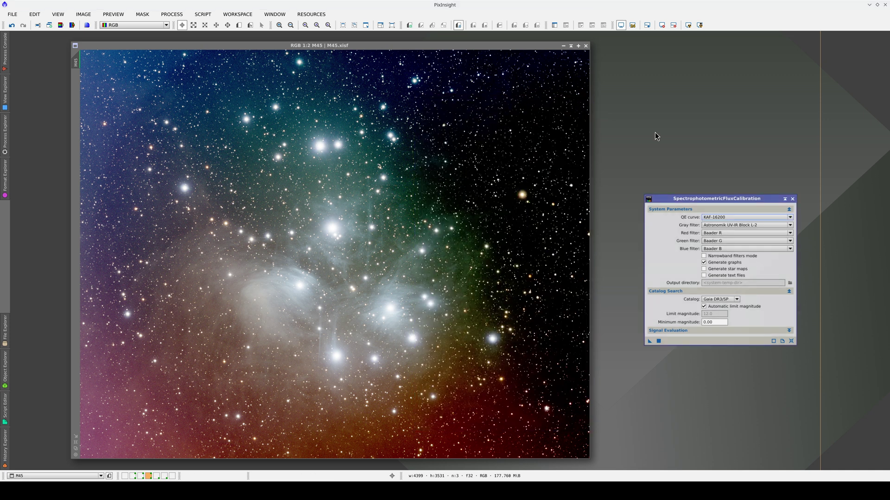
left_click(792, 200)
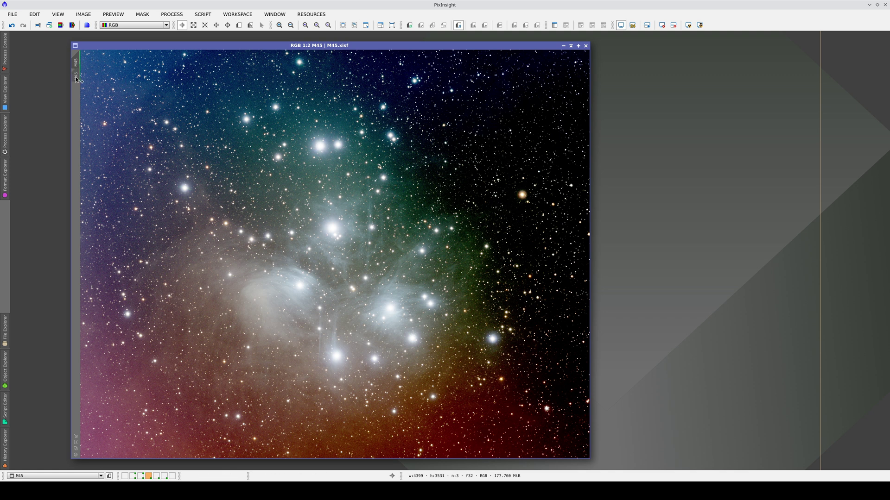
Draw Preview01 on M45 and apply MultiscaleGradientCorrection to it at gradient scale 1024
left_click_drag(77, 62, 76, 111)
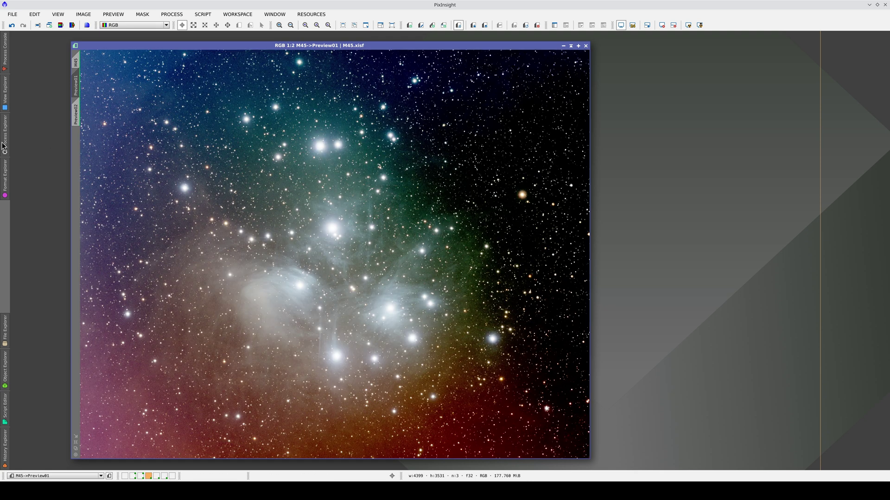
left_click(4, 148)
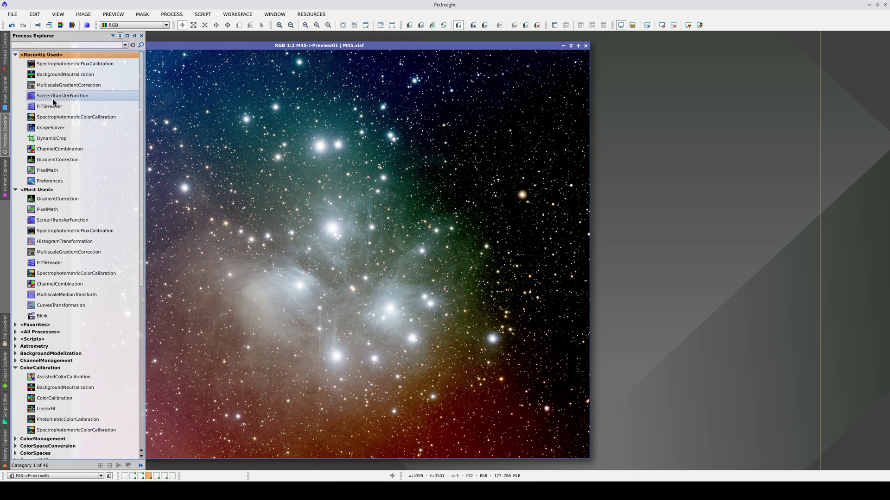
double_click(55, 94)
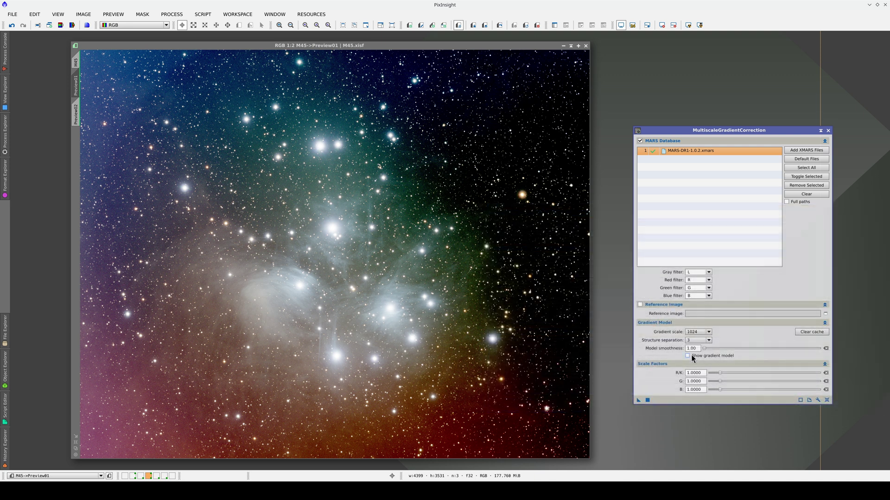
left_click(648, 401)
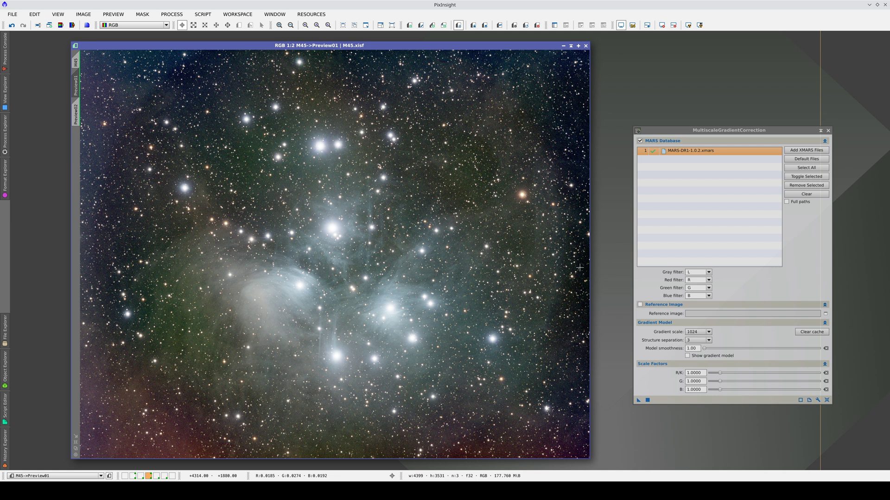
Set the gradient scale to 384 and apply the correction to M45's Preview02
left_click(710, 333)
left_click(709, 332)
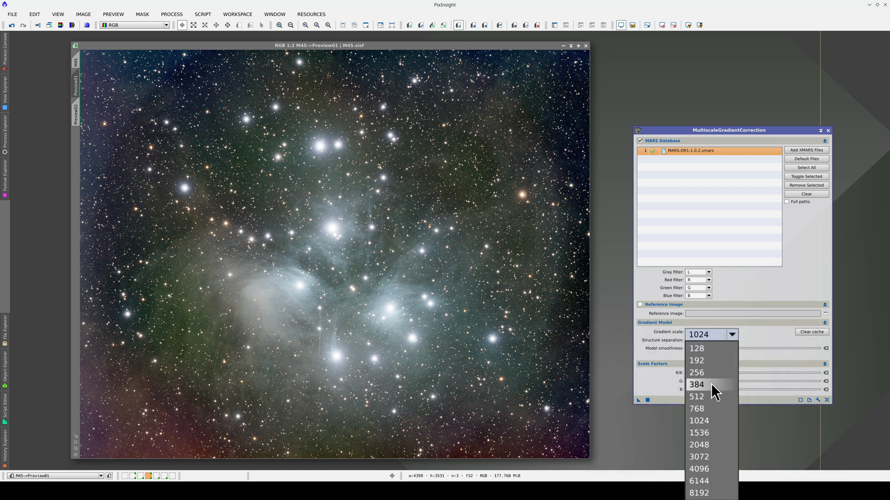
left_click(711, 383)
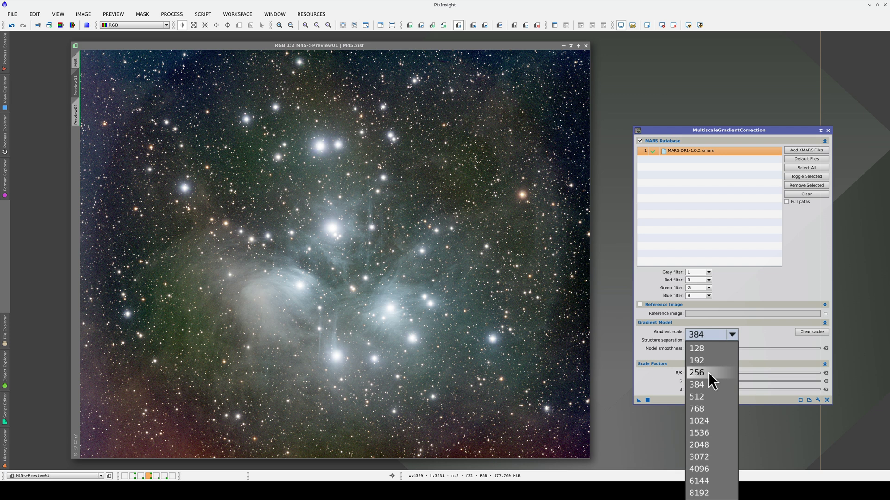
left_click(706, 384)
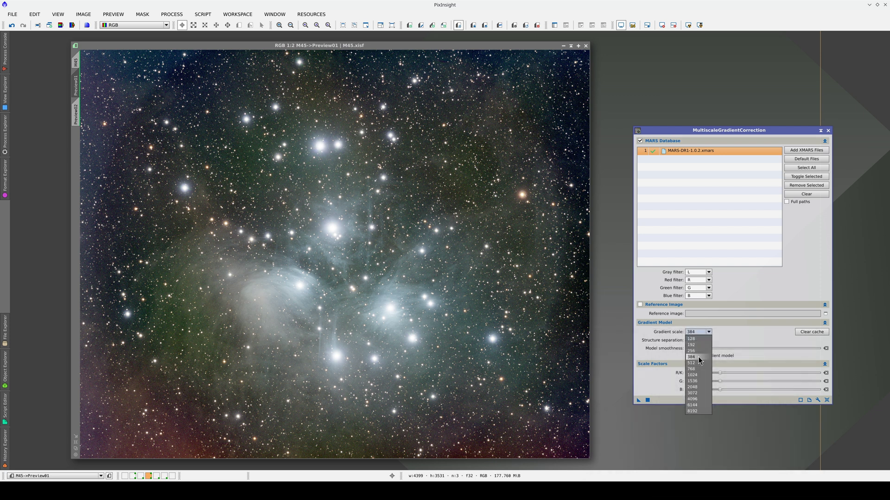
left_click(80, 114)
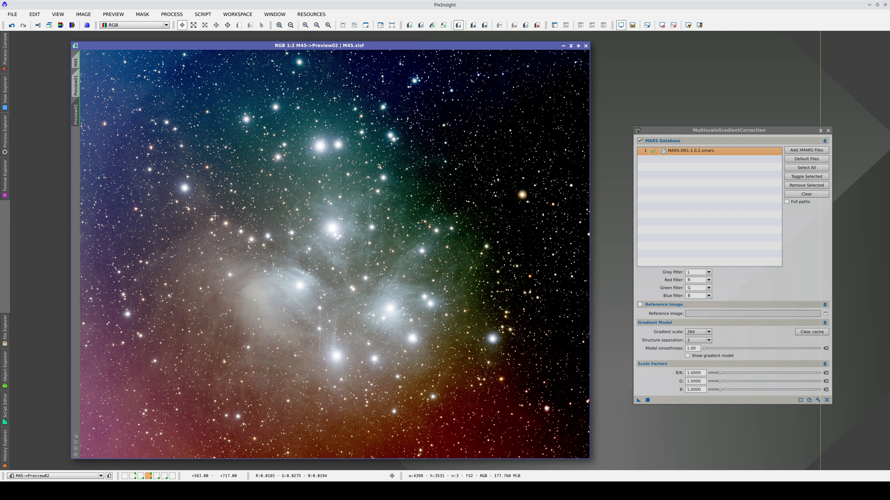
left_click(648, 400)
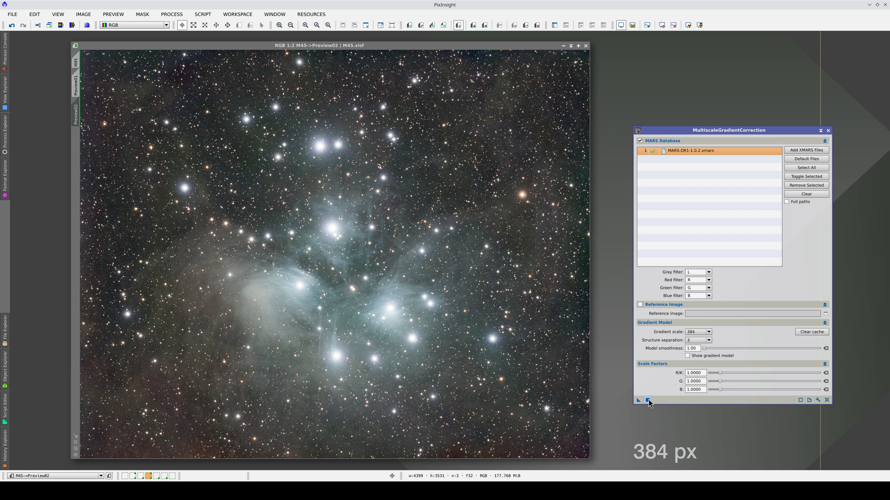
left_click(599, 394)
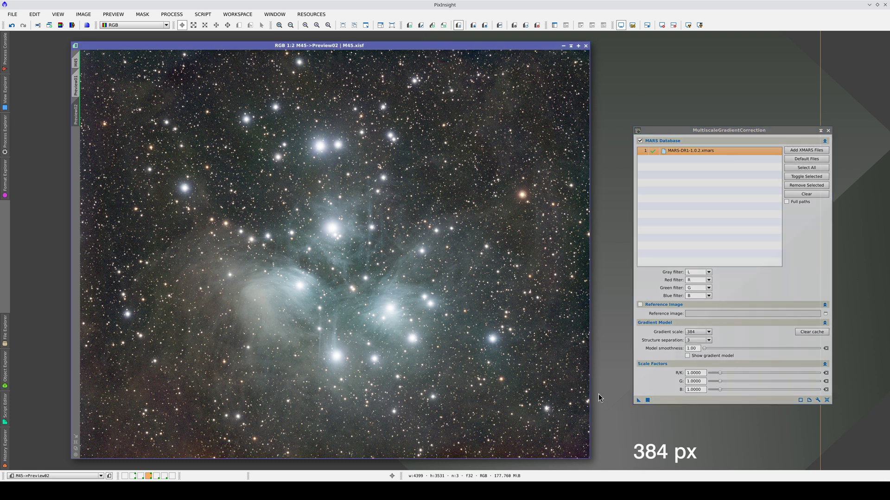
key("ctrl+Page_Up")
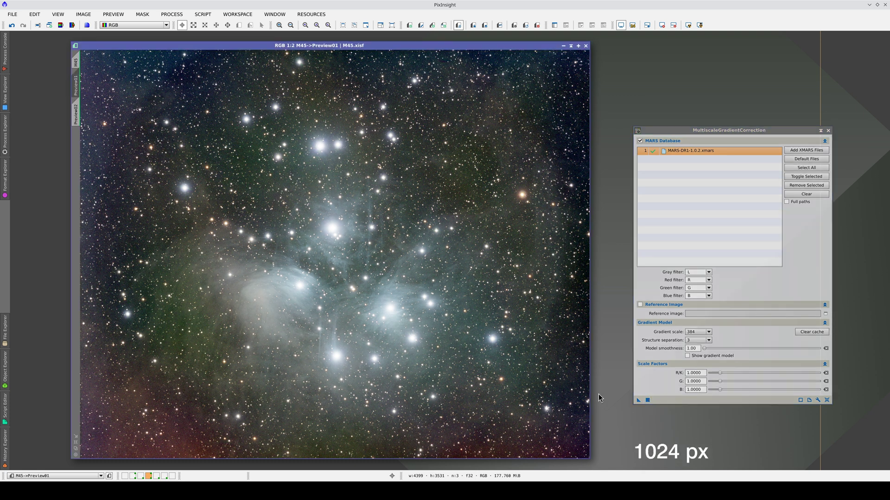
key("ctrl+Page_Down")
key("ctrl+Page_Up")
key("ctrl+Page_Down")
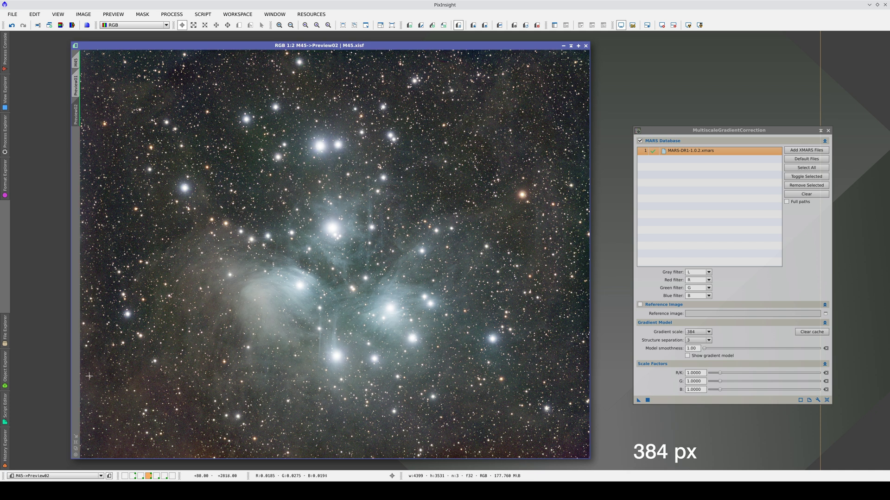
key("ctrl+Page_Up")
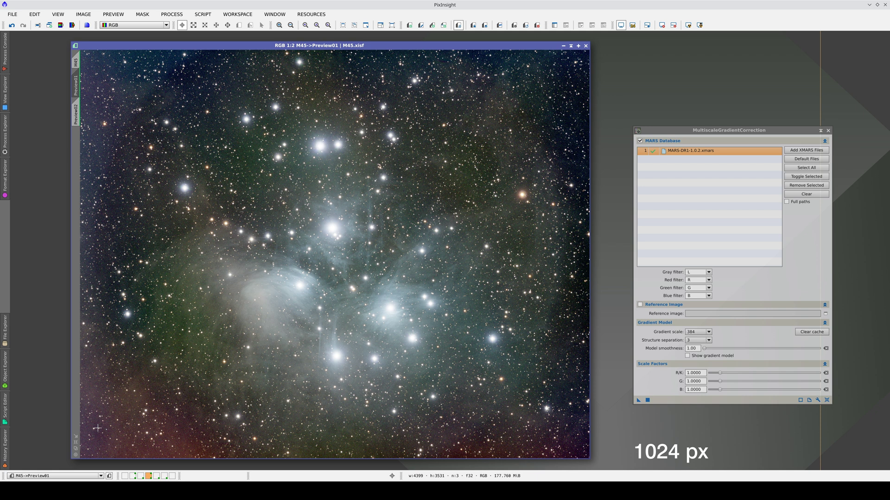
key("ctrl+Page_Down")
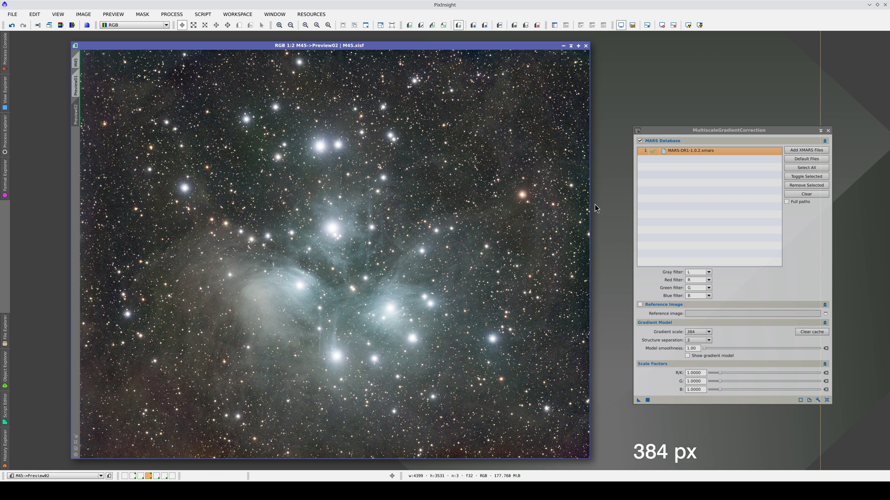
key("ctrl+Page_Up")
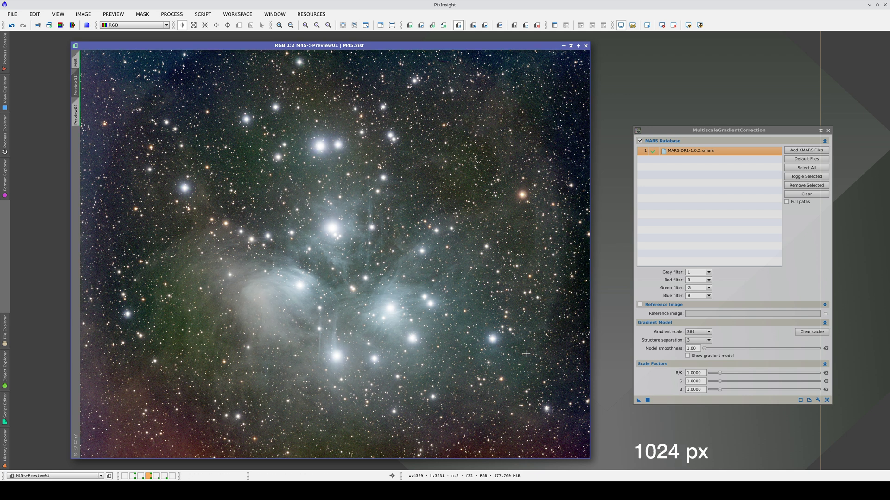
key("ctrl+Page_Down")
key("ctrl+Page_Up")
key("ctrl+Page_Down")
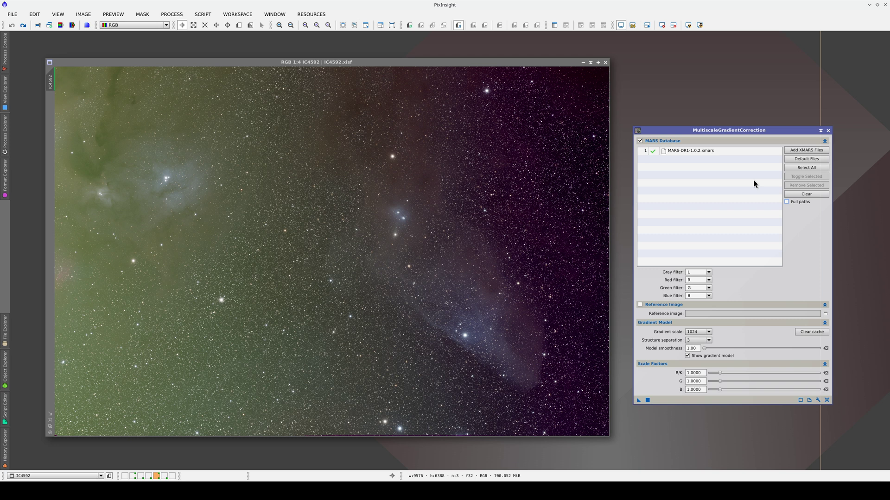
Replace the MARS database list with the MARS-DR1-u01-1.0.1.xmars file
left_click(803, 195)
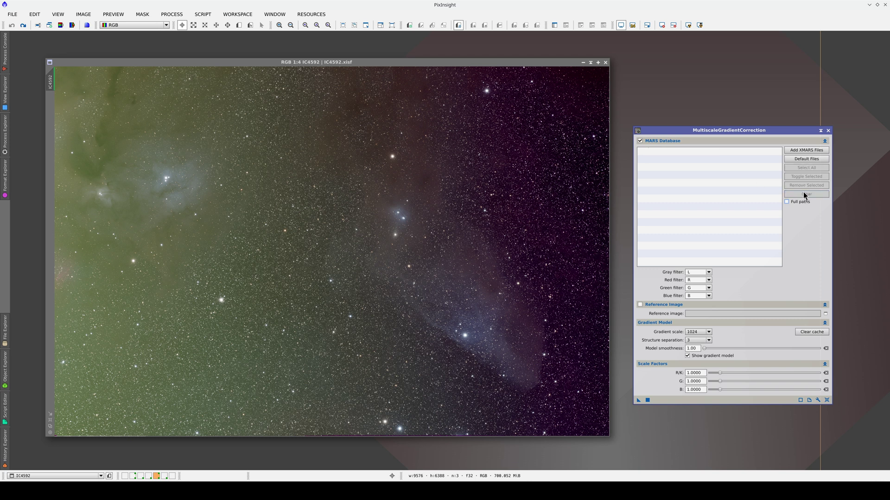
left_click(802, 150)
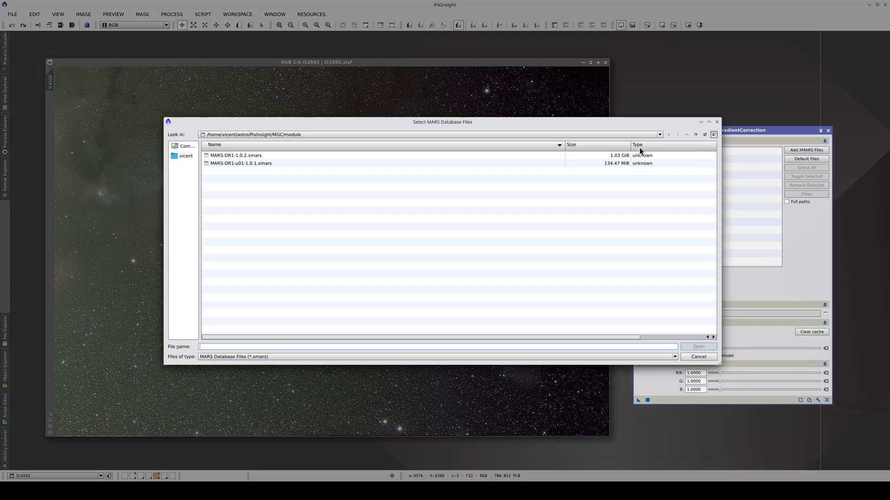
double_click(232, 164)
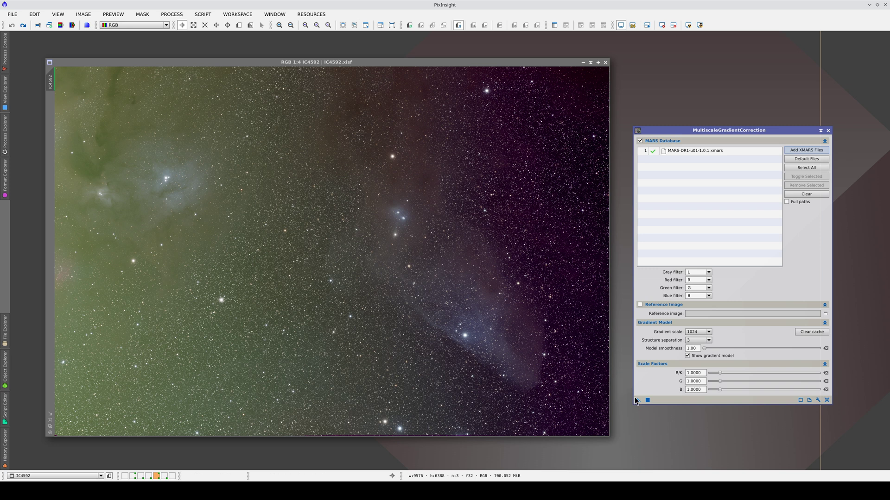
Apply the MARS-based correction to IC4592 and compare before and after with Undo/Redo, ending corrected
left_click_drag(639, 401, 439, 354)
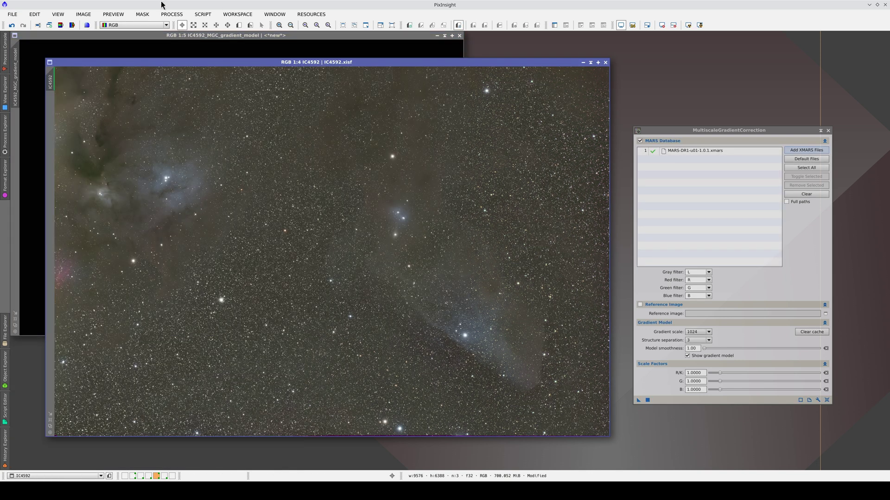
left_click(11, 26)
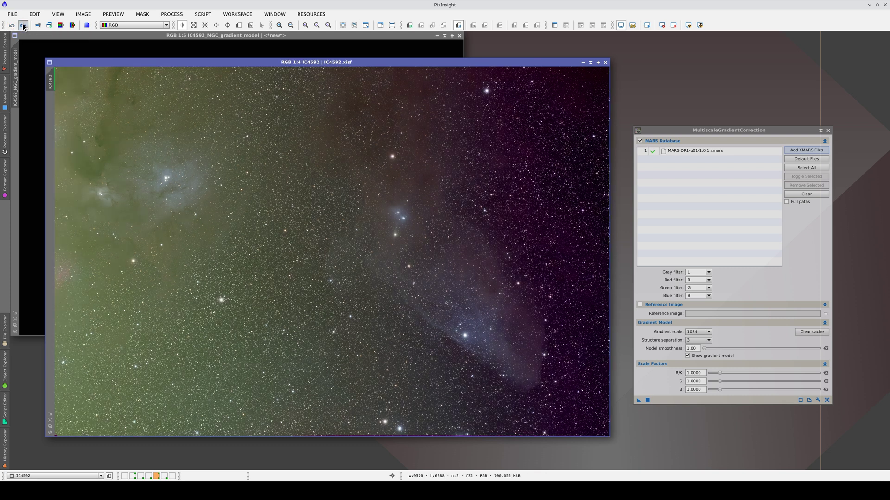
left_click(23, 26)
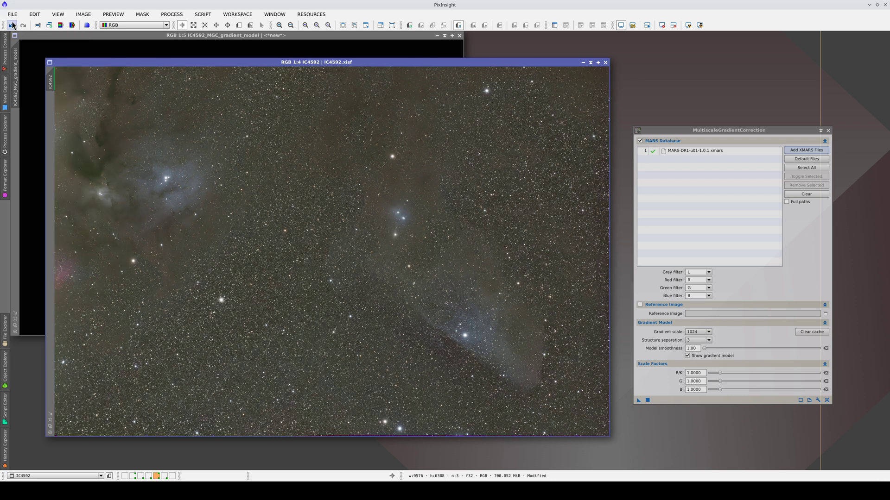
left_click(12, 26)
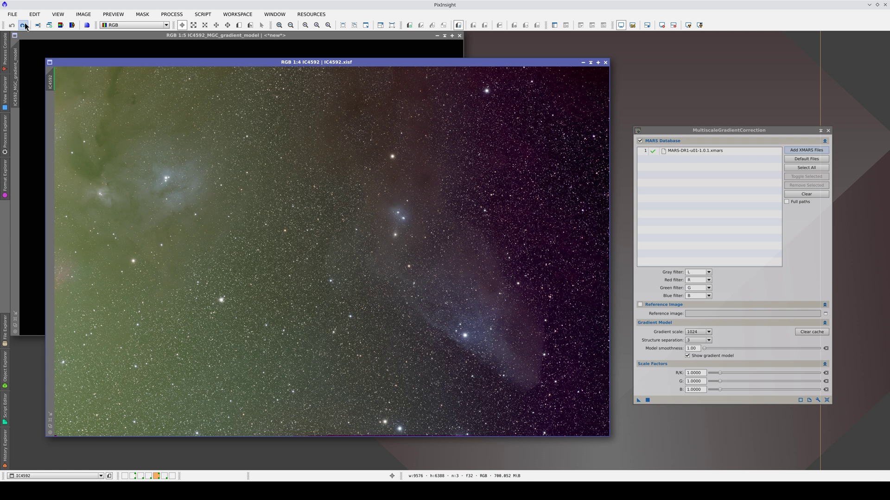
left_click(24, 26)
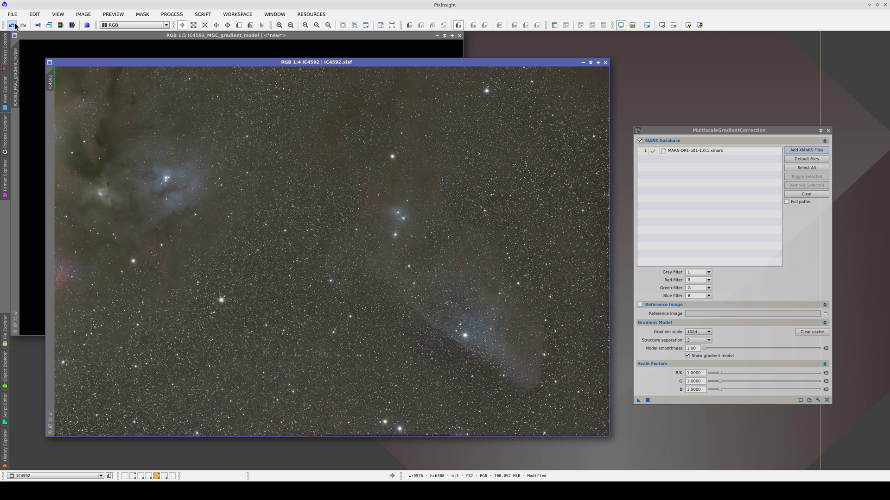
left_click(13, 26)
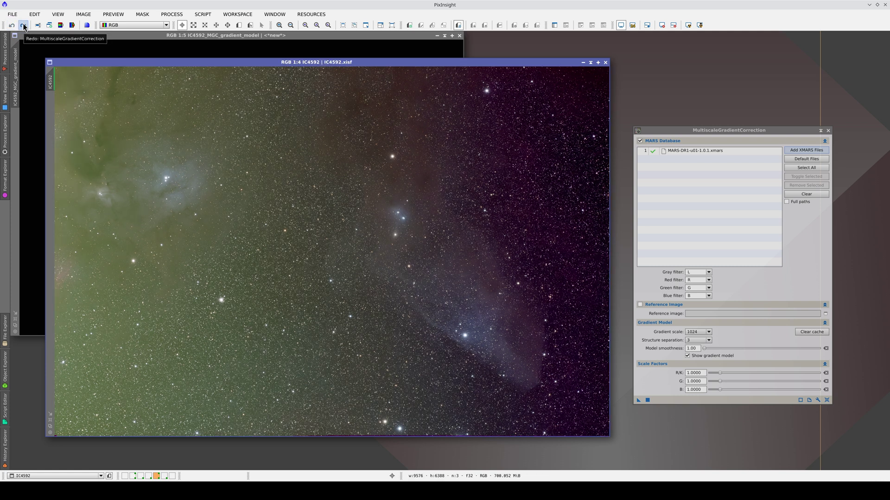
left_click(23, 25)
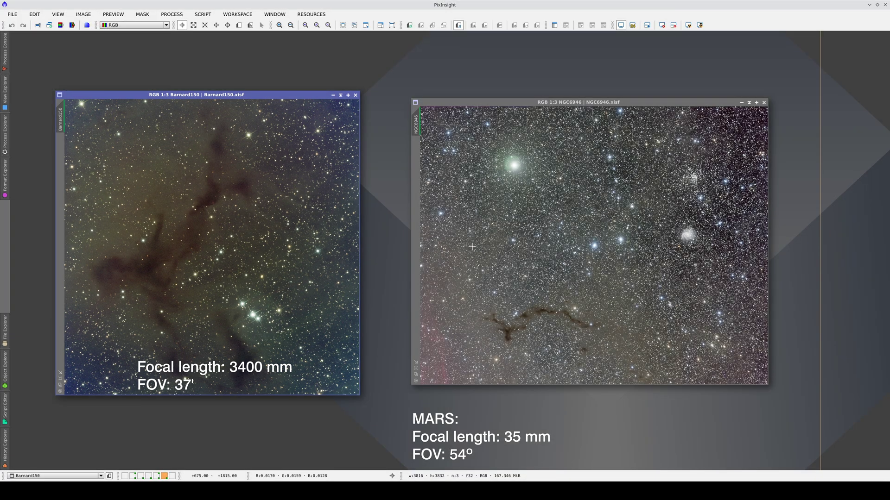
Bring the NGC6946 window to the front and move it left over Barnard150
left_click(472, 247)
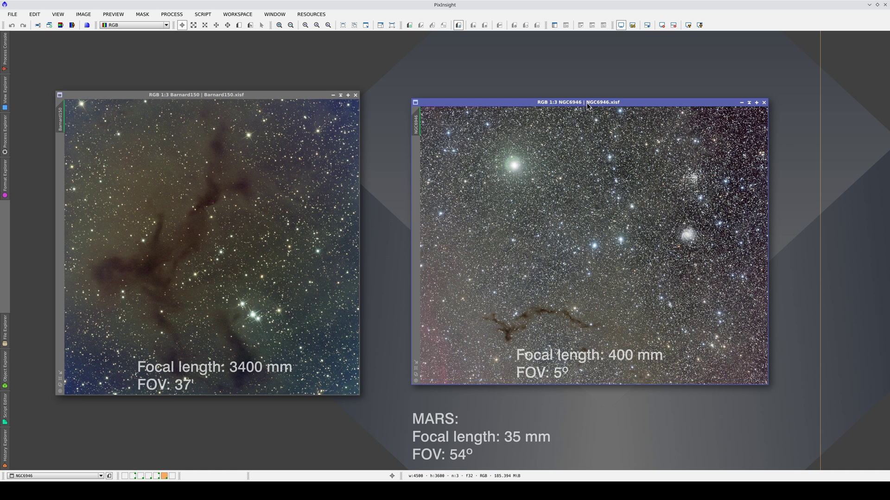
left_click_drag(562, 107, 330, 132)
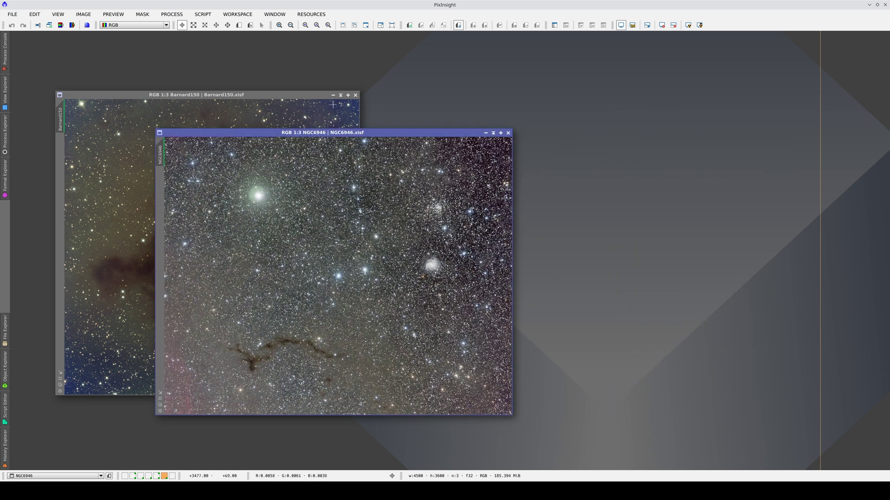
Iconize Barnard150 and apply the MARS gradient correction to NGC6946
left_click(332, 95)
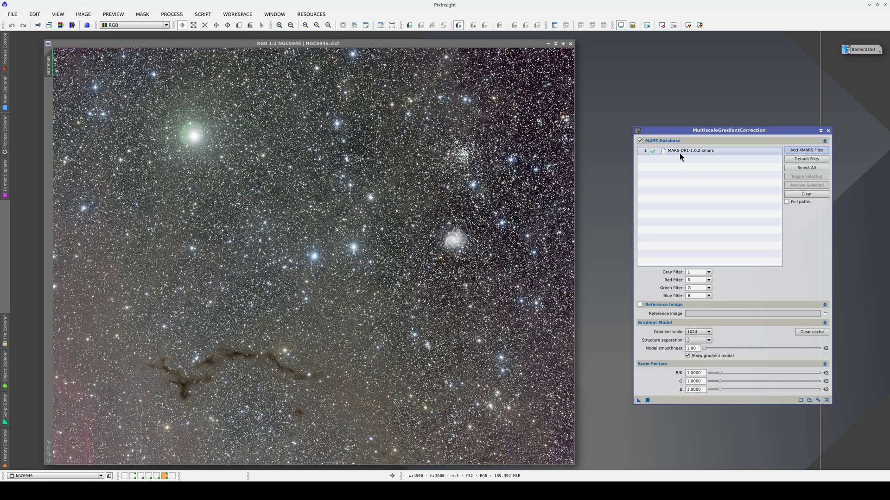
left_click(679, 153)
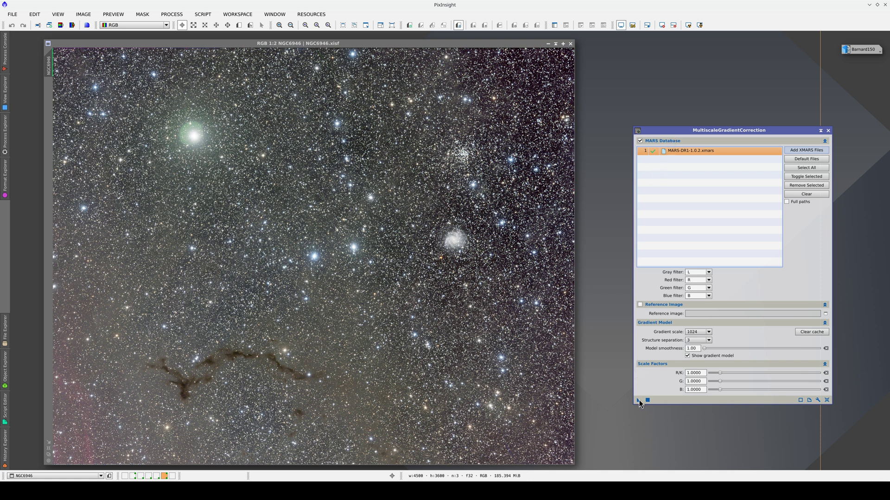
left_click_drag(638, 400, 420, 296)
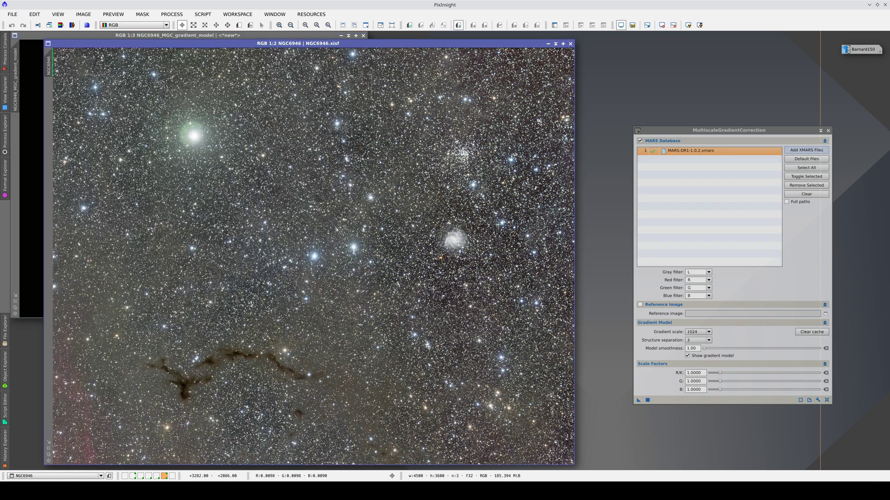
Compare uncorrected and corrected NGC6946 with Undo/Redo, ending corrected, and iconize its gradient model
left_click(13, 26)
left_click(24, 26)
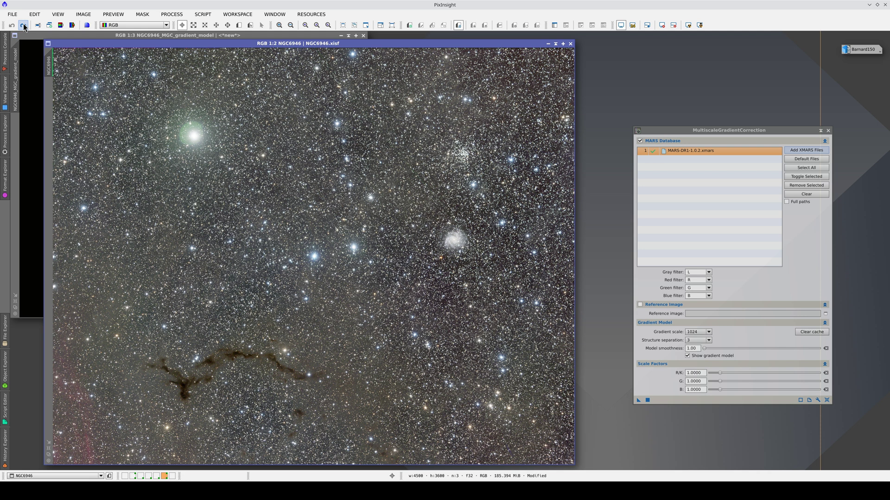
left_click(12, 26)
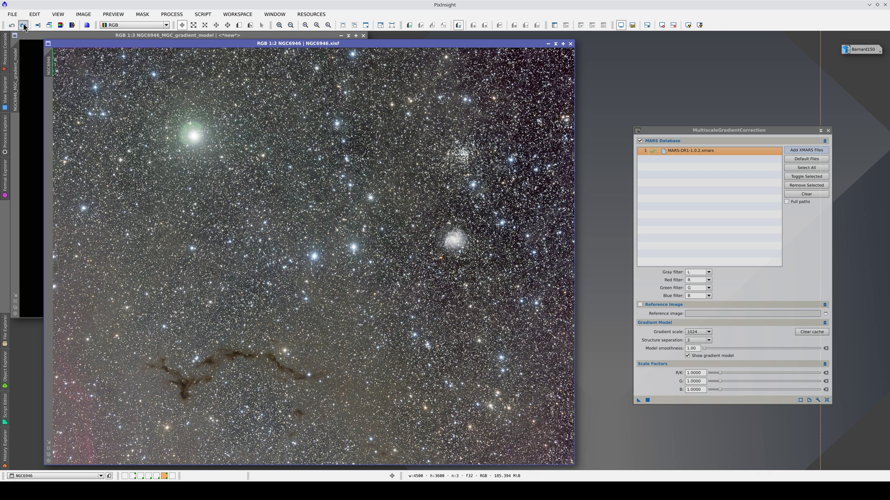
left_click(23, 26)
left_click(12, 26)
left_click(23, 26)
left_click(341, 35)
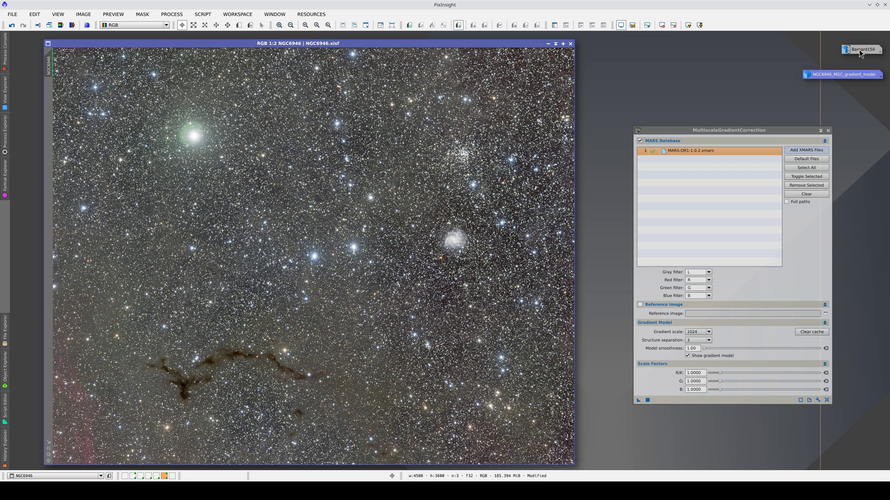
Restore Barnard150 and set NGC6946 as the correction's reference image
double_click(860, 54)
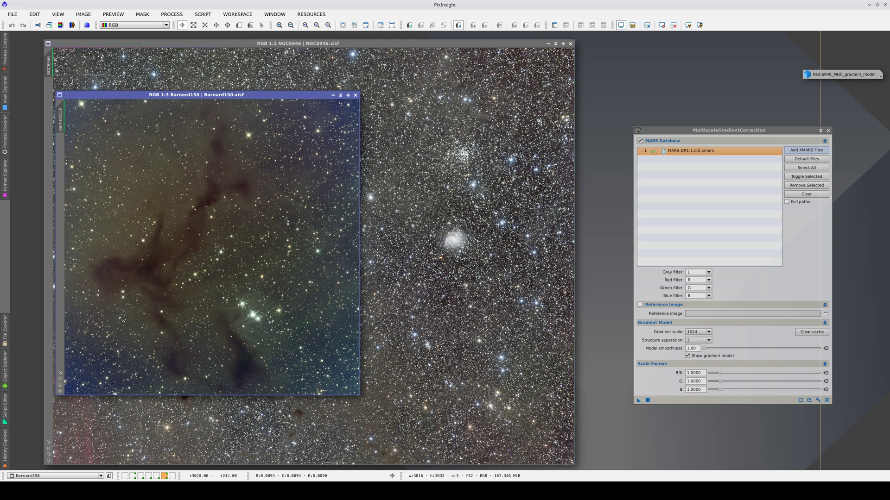
left_click(52, 62)
left_click_drag(52, 63, 708, 313)
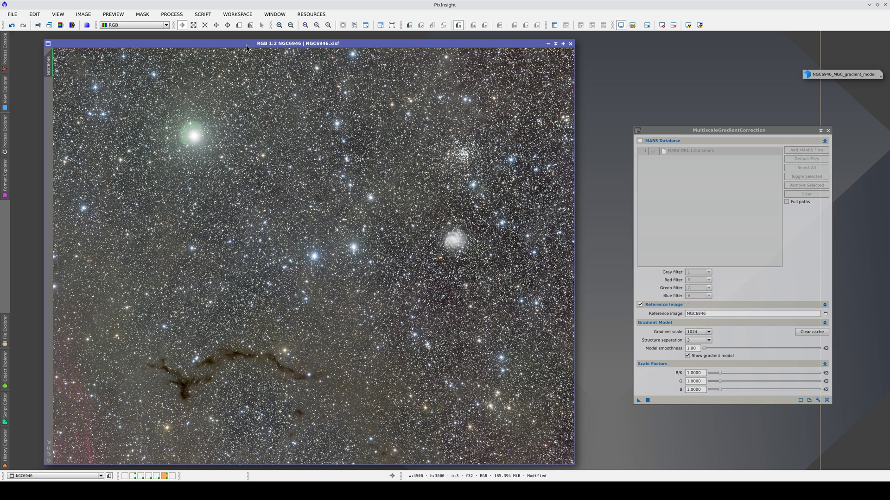
Move NGC6946 aside and draw a preview covering the whole Barnard150 image
left_click_drag(245, 44, 405, 47)
left_click(63, 121)
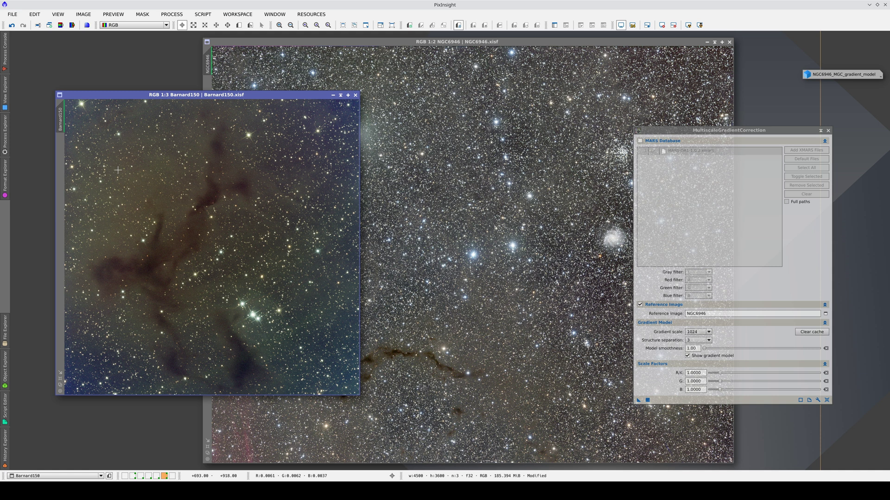
left_click_drag(64, 121, 64, 166)
Disable the gradient model output and correct Barnard150's Preview01, then Preview02 at gradient scale 512
left_click(65, 149)
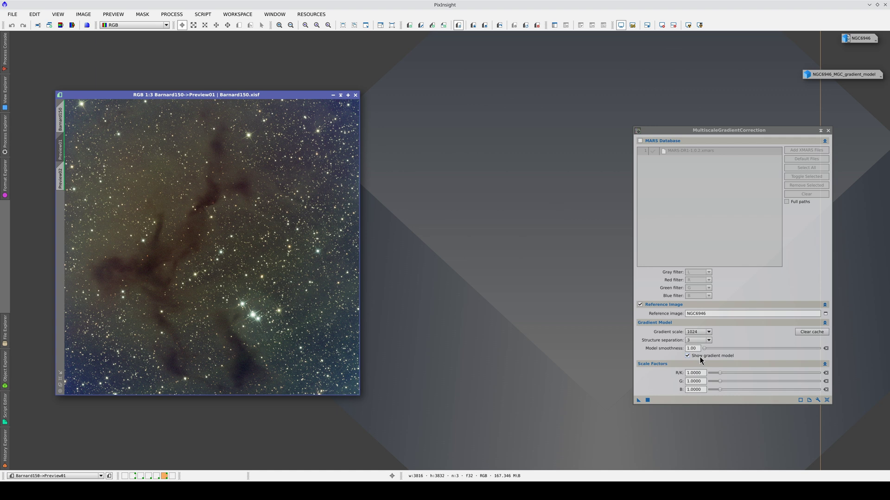
left_click(700, 357)
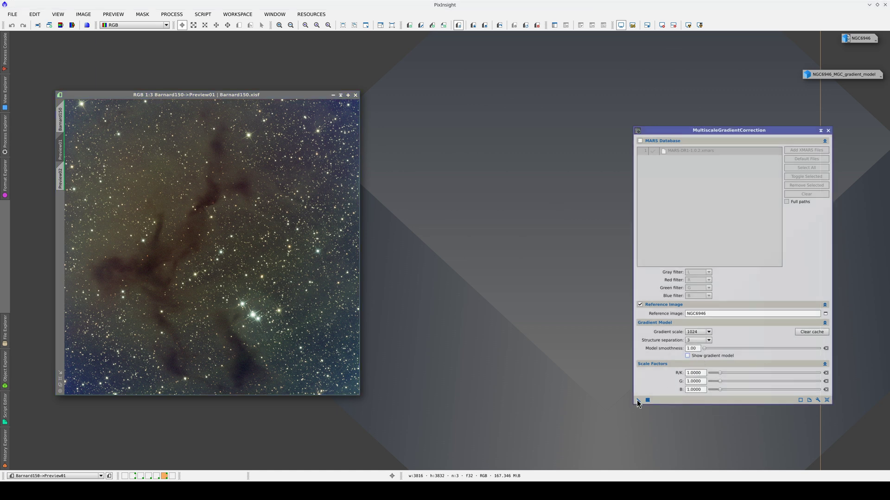
left_click_drag(637, 399, 297, 323)
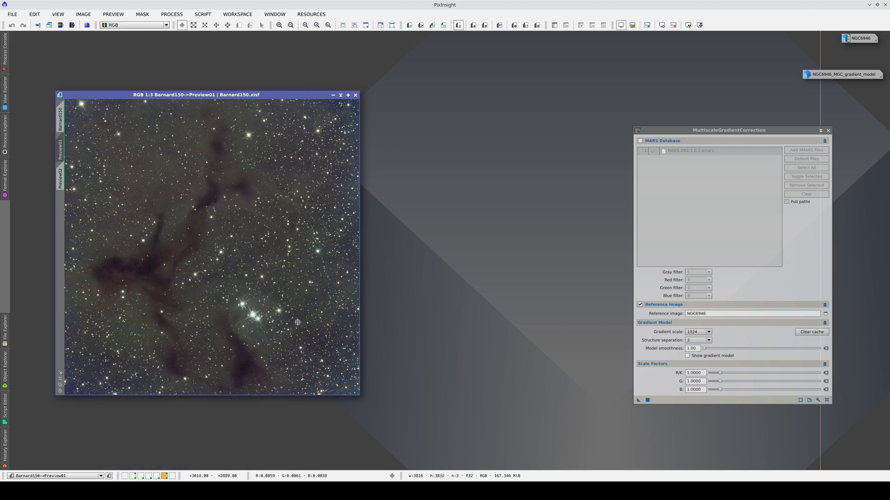
left_click(60, 180)
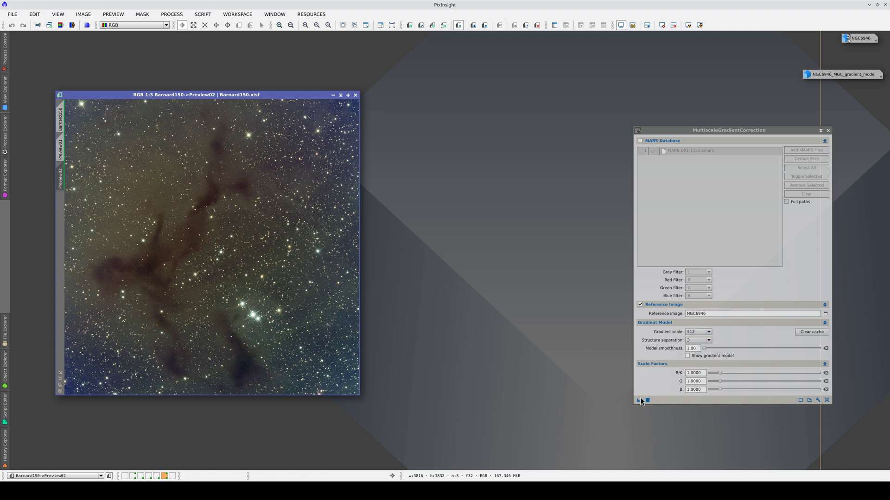
left_click_drag(639, 401, 320, 336)
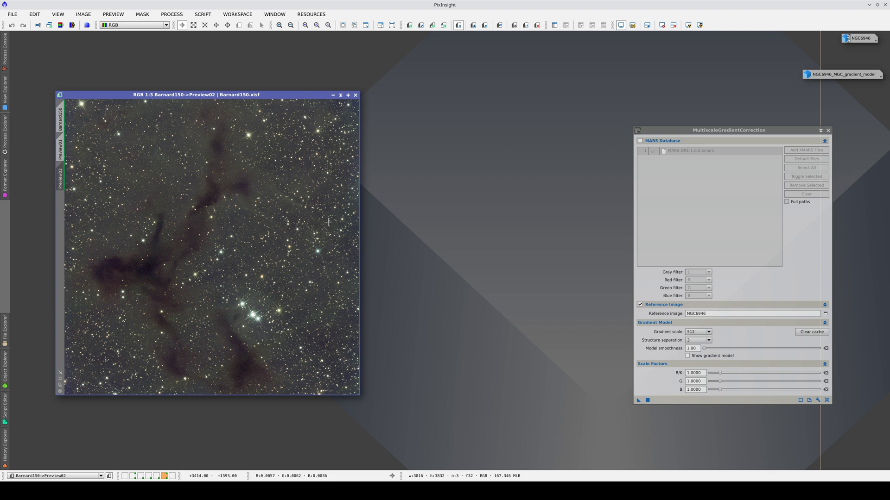
Compare the uncorrected preview, then restore the gradient correction on the M45 preview
key("ctrl+shift+z")
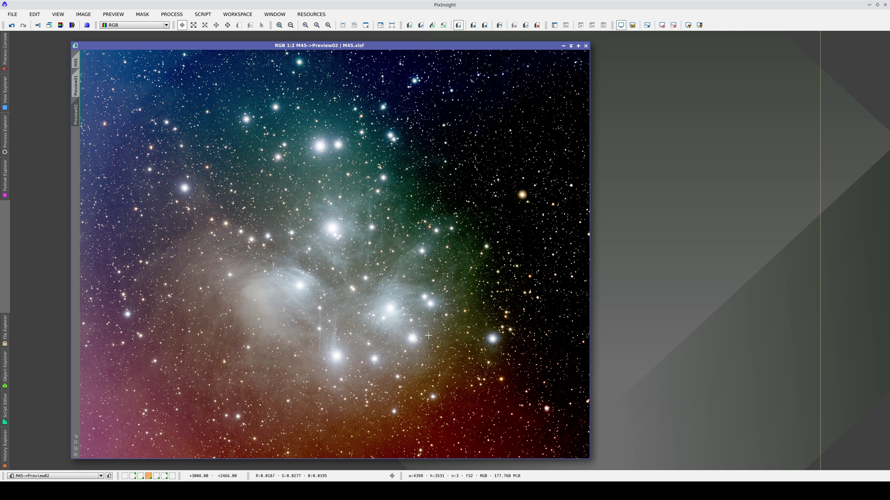
key("ctrl+shift+z")
key("ctrl+shift+z")
key("ctrl+shift+z")
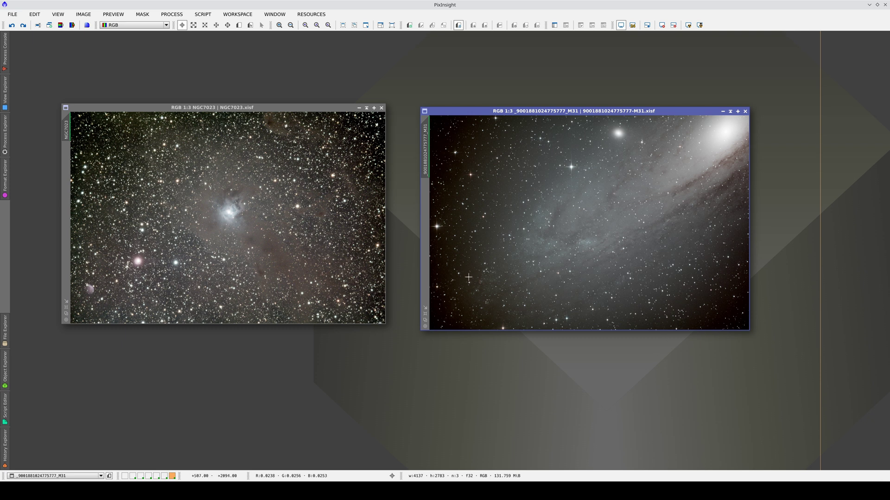
Set MultiscaleGradientCorrection's gradient scale to 256 and apply it to the M31 image
left_click(743, 349)
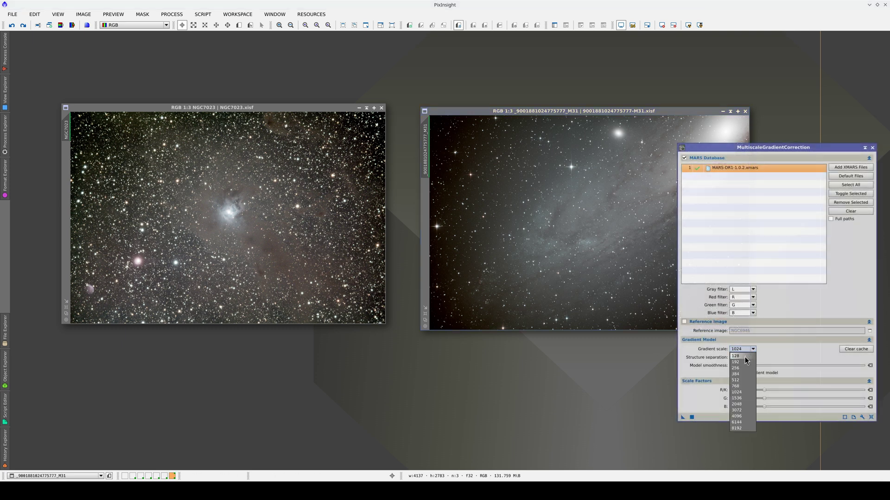
left_click(743, 368)
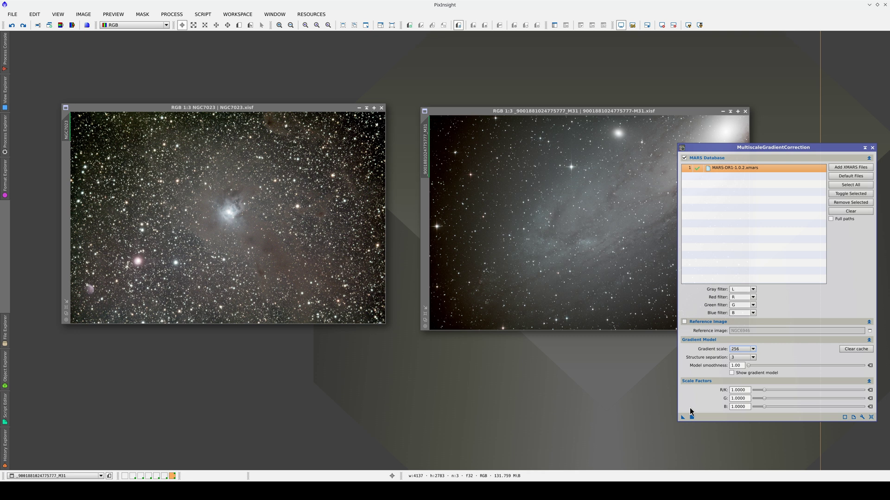
left_click_drag(434, 333, 321, 287)
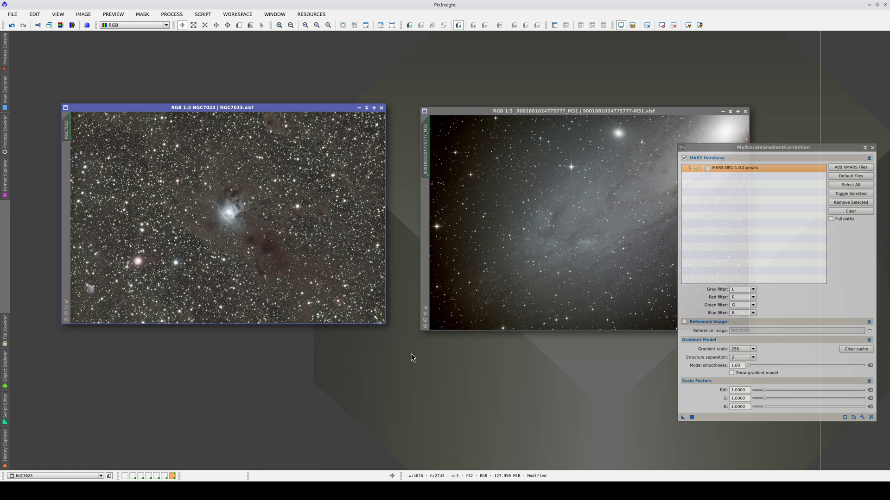
left_click_drag(683, 419, 570, 291)
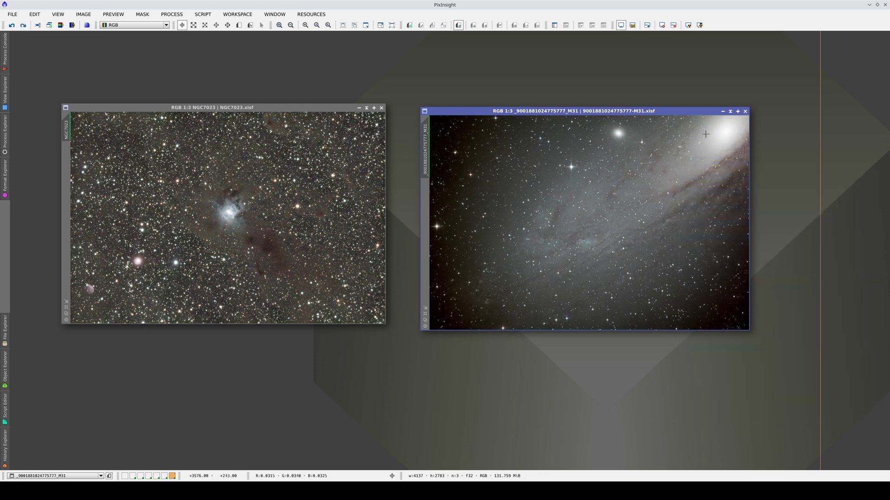
Toggle undo/redo on M31 to compare original and corrected, leaving the correction applied
left_click(23, 26)
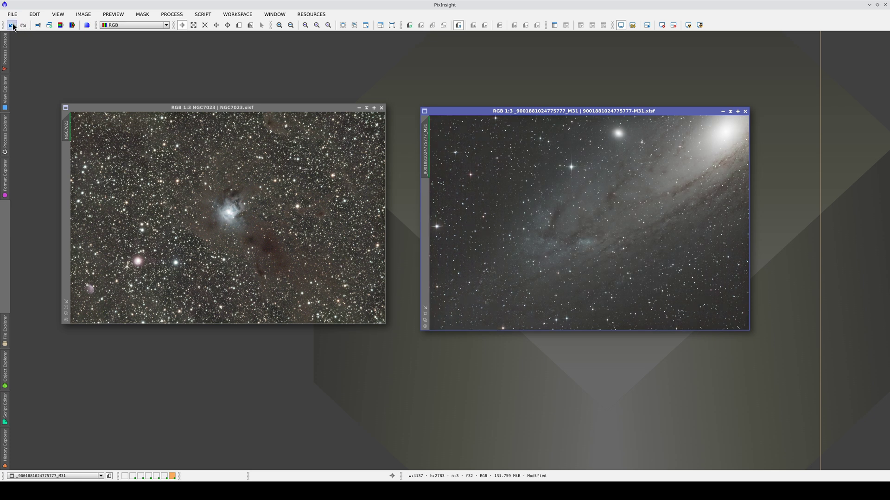
left_click(12, 26)
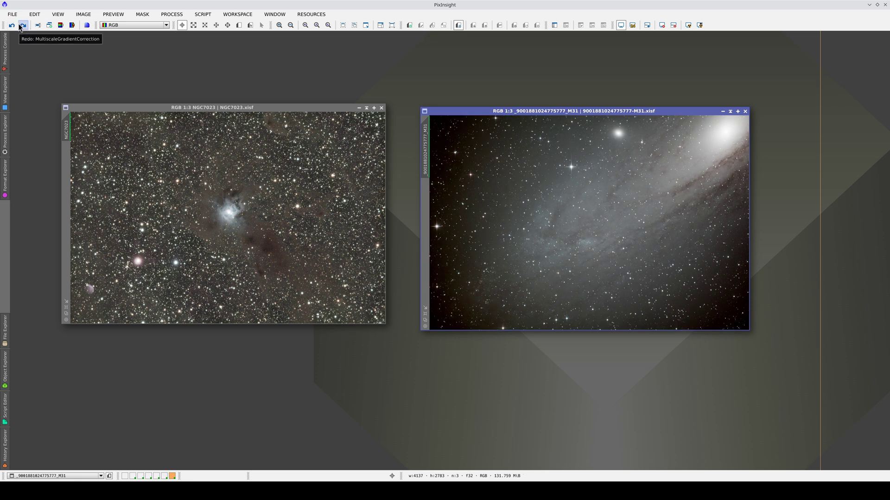
left_click(21, 27)
left_click(12, 26)
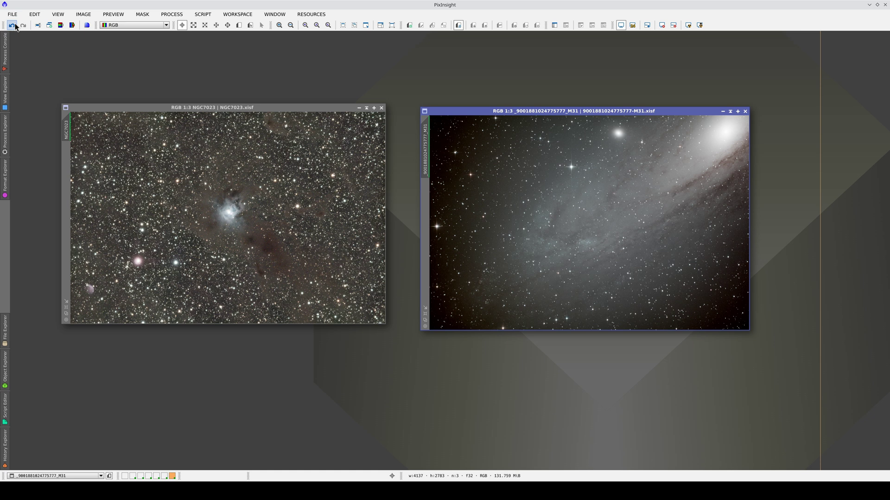
left_click(21, 26)
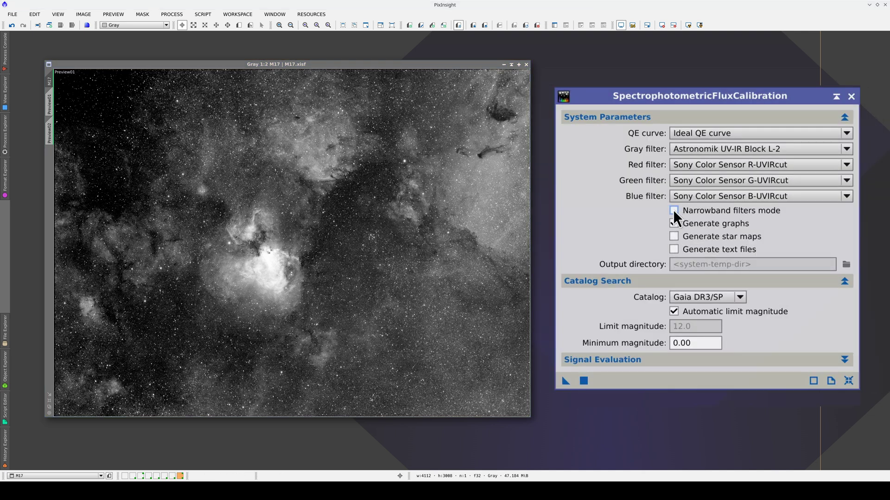
Run SpectrophotometricFluxCalibration on M17 in narrowband mode with a 656.30 nm, 5 nm gray filter
left_click(673, 210)
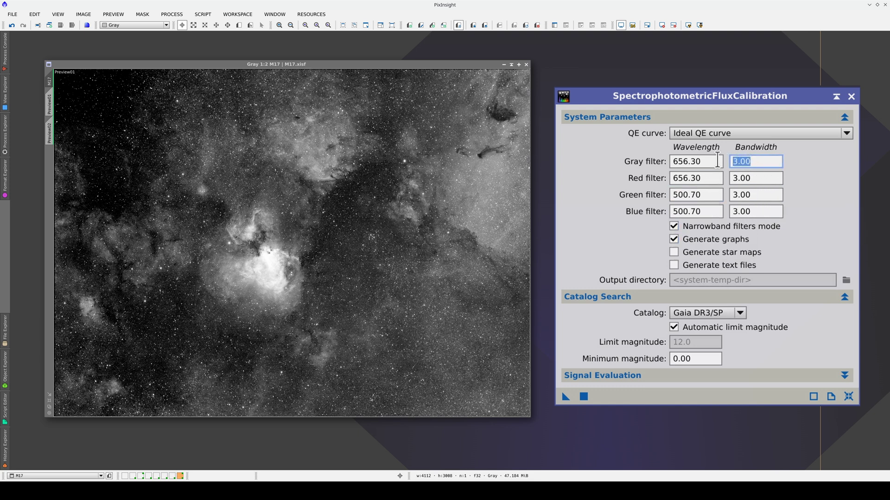
left_click_drag(703, 163, 659, 158)
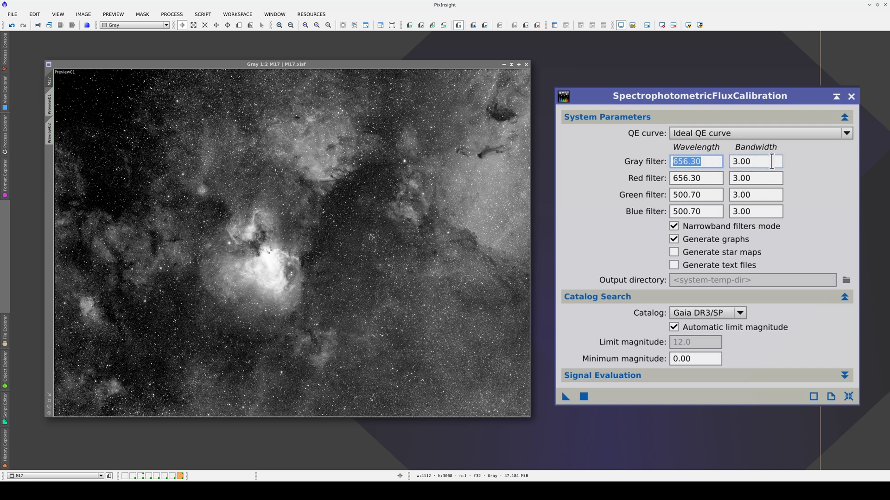
left_click(751, 162)
left_click_drag(751, 162, 635, 110)
type("5")
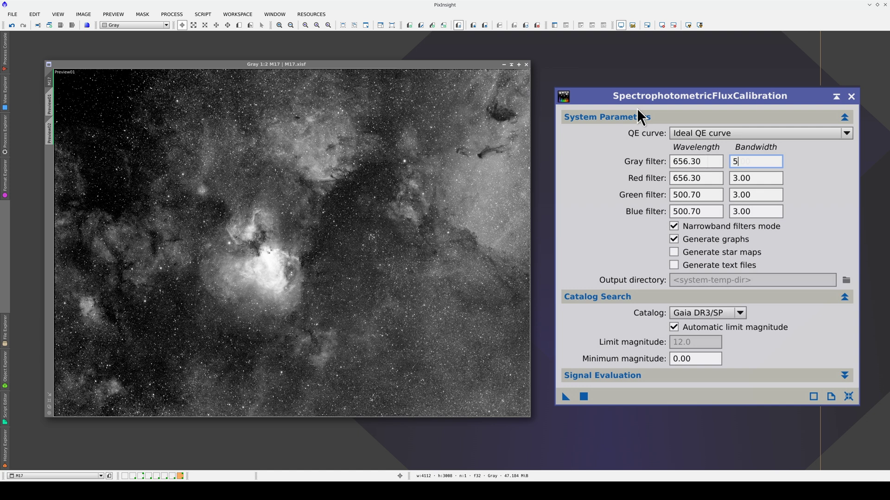
left_click_drag(611, 334, 432, 299)
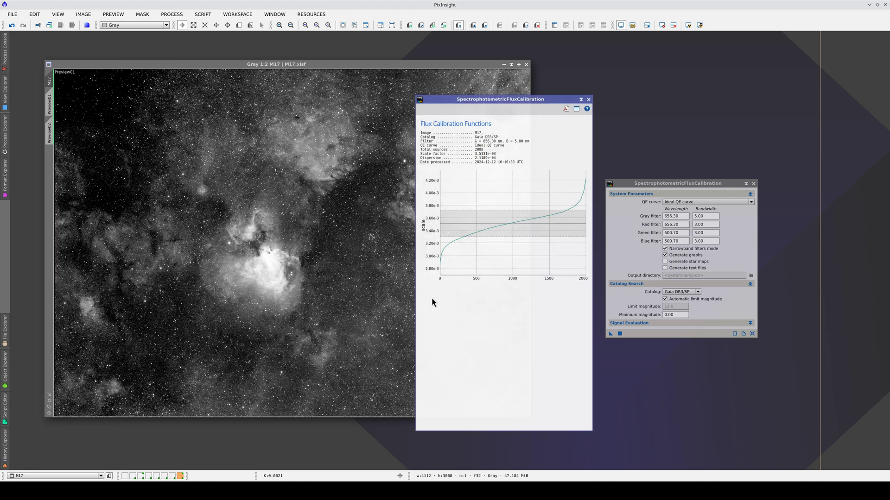
Close the flux calibration graph and set MultiscaleGradientCorrection's gray filter to Ha
left_click(589, 99)
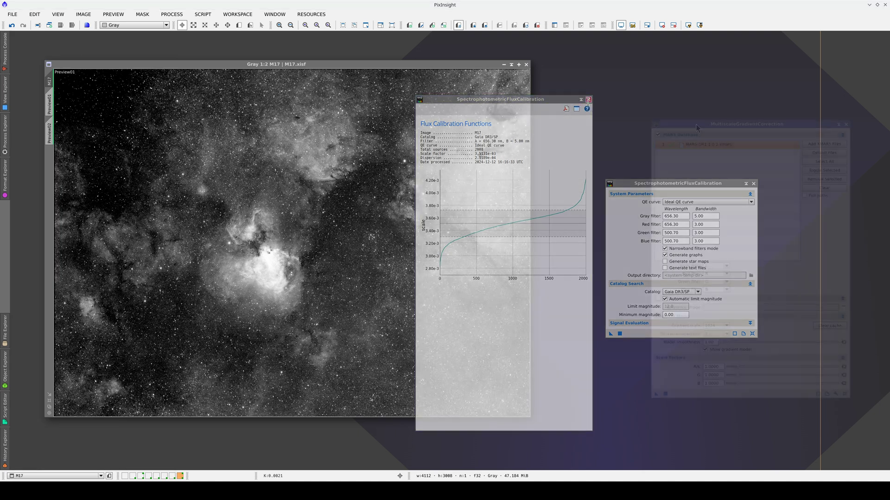
left_click_drag(696, 124, 621, 107)
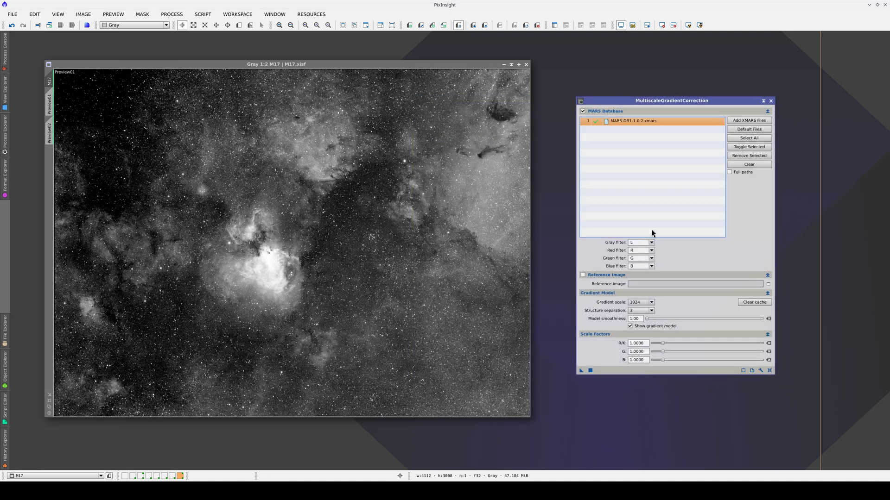
left_click(651, 242)
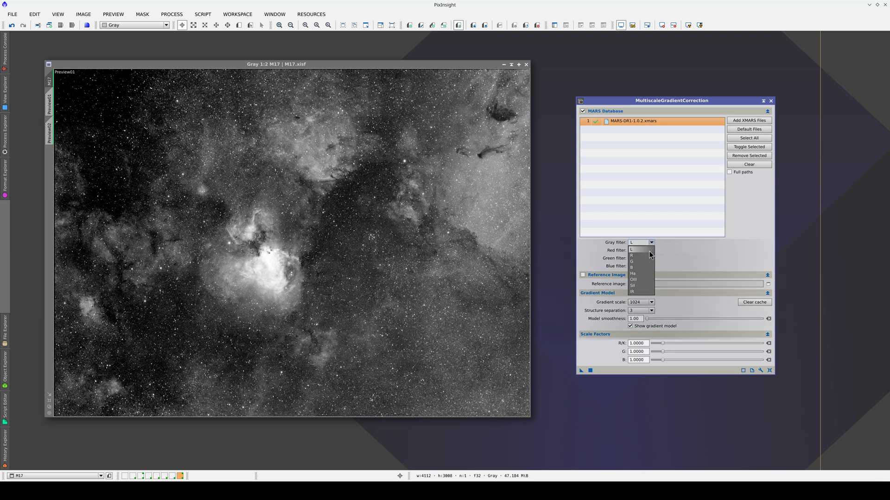
left_click(658, 294)
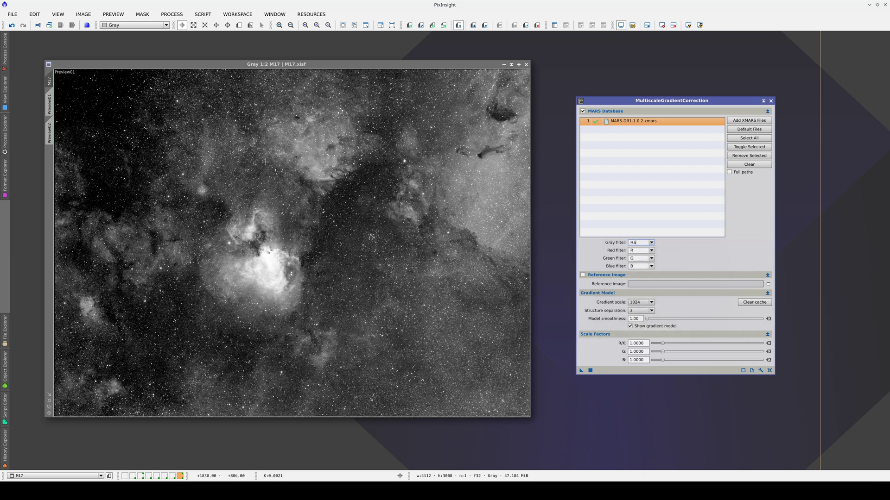
Apply the 1024-scale correction to M17's Preview01 without a gradient model, then compare with undo/redo
left_click(51, 104)
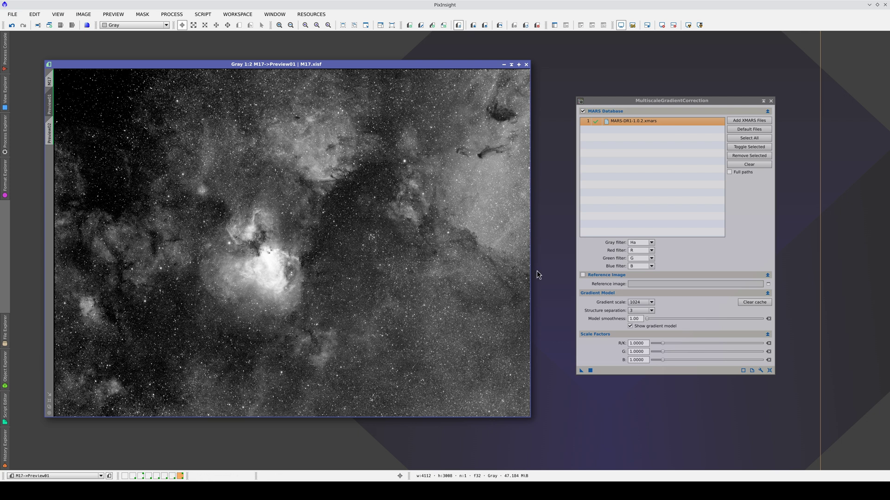
left_click(630, 326)
left_click(582, 371)
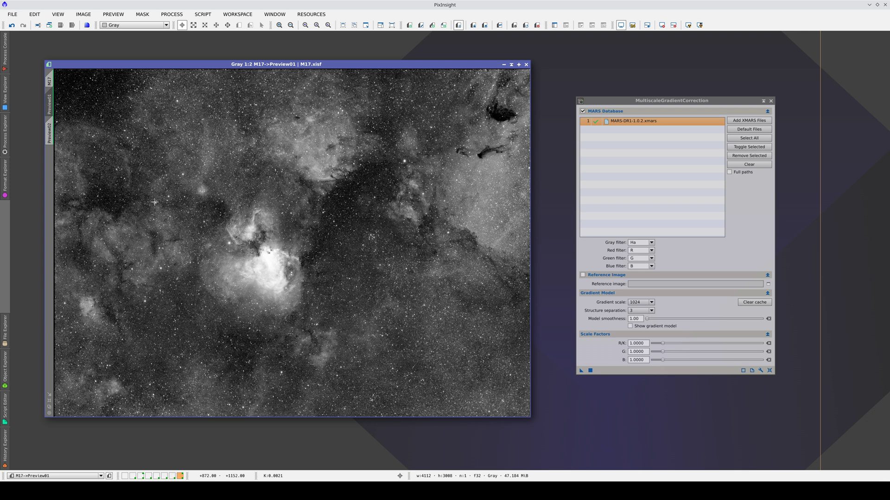
key("ctrl+z")
key("ctrl+y")
Apply the 512-scale correction to Preview02 and compare it with Preview01's 1024 result
left_click(50, 132)
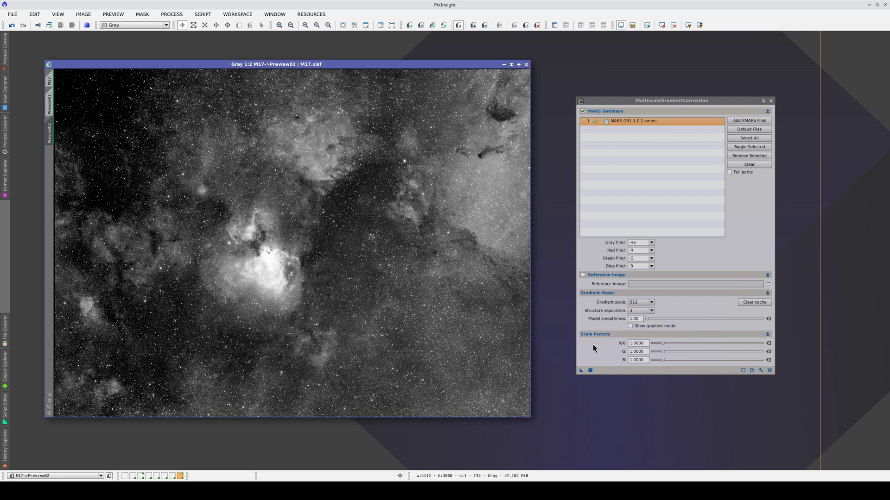
left_click_drag(580, 369, 409, 361)
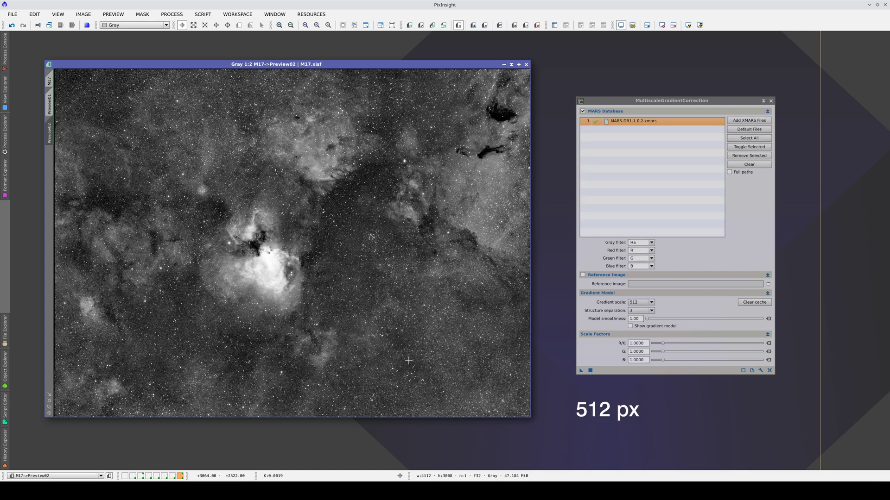
key("ctrl+Page_Up")
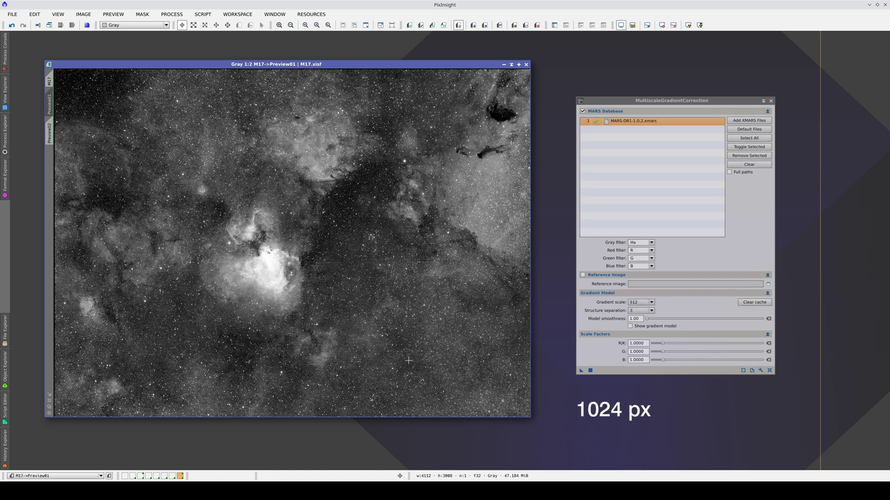
key("ctrl+Page_Down")
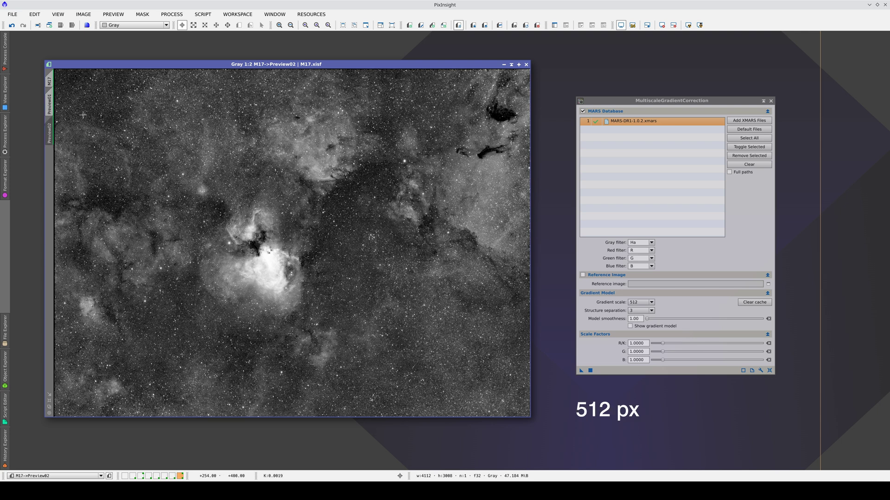
Flick Preview02 between its corrected and original uncorrected states
key("ctrl+Page_Down")
key("ctrl+Page_Up")
key("ctrl+shift+z")
key("ctrl+shift+z")
key("ctrl+shift+z")
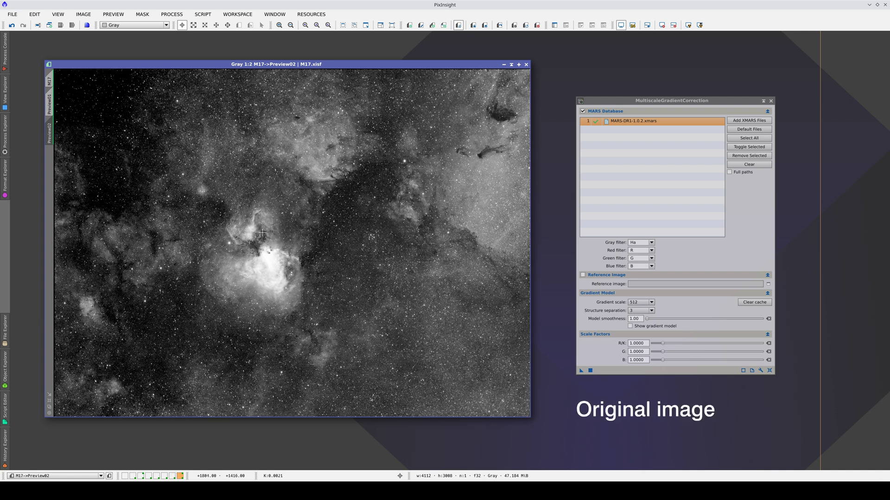
key("ctrl+shift+z")
key("ctrl+shift+z")
key("ctrl+shift+z")
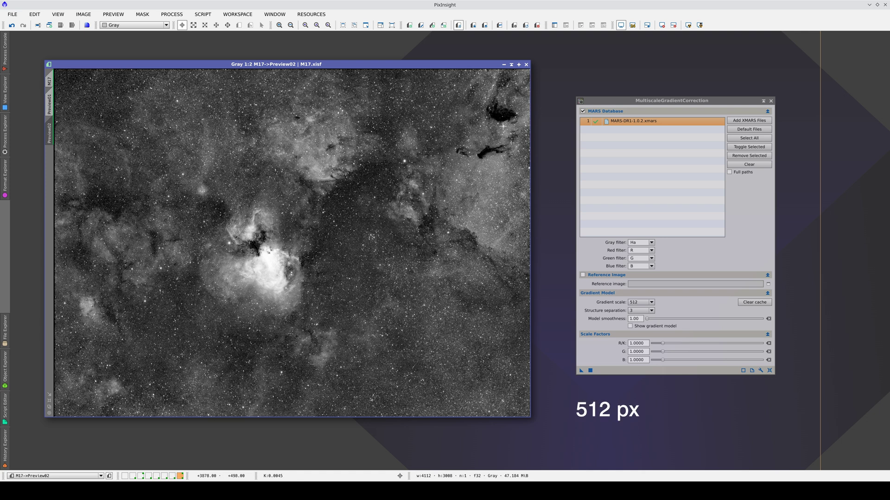